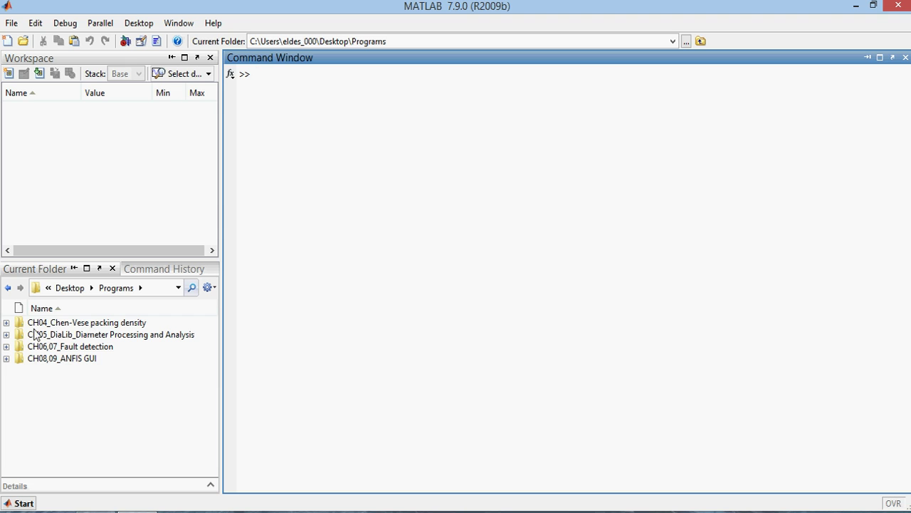
Step: Open the CH04_Chen-Vese packing density folder and run the RunMe program from the command line
double_click(57, 324)
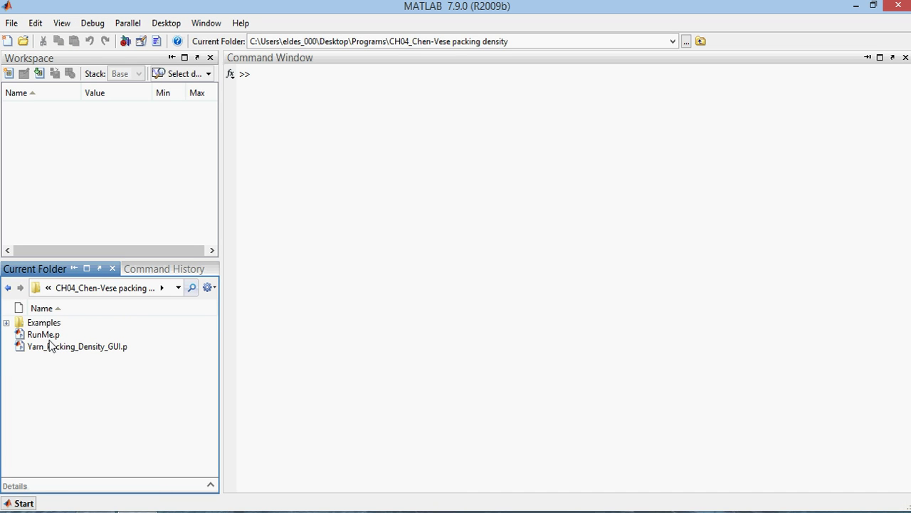
left_click(327, 93)
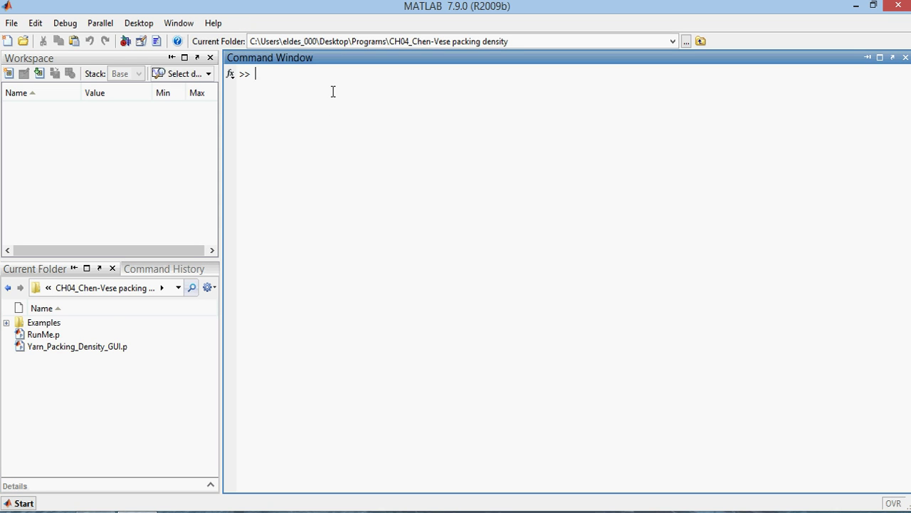
type("RunMe")
key("Return")
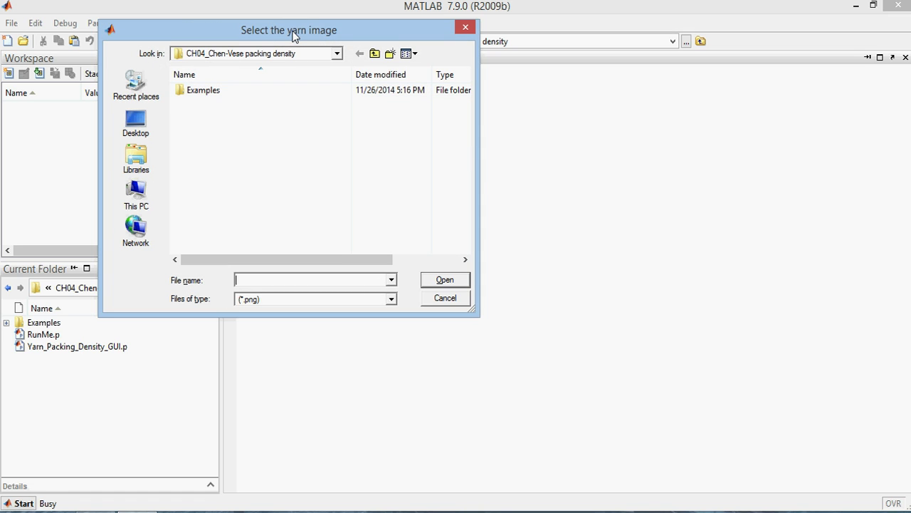
Step: Load the Lyocell yarn image from the Examples folder and move the Yarn Packing Density window fully into view
double_click(203, 92)
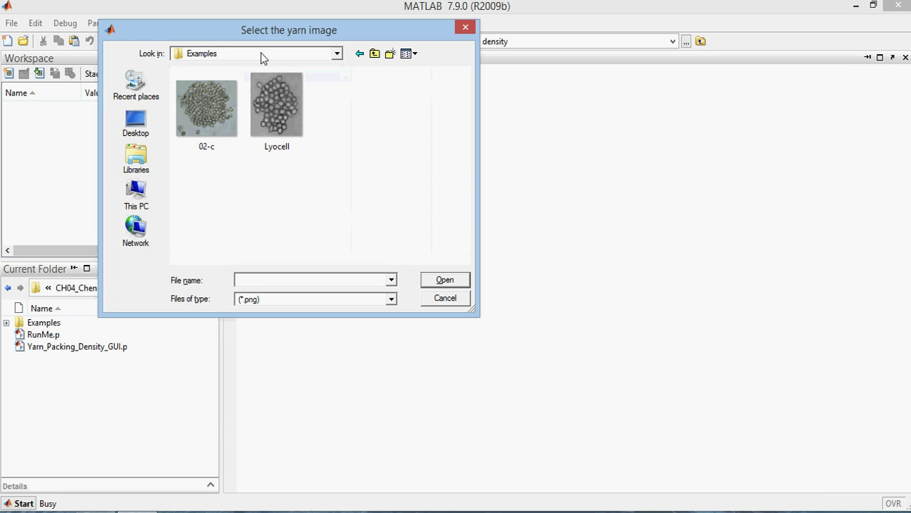
left_click(285, 114)
left_click(459, 282)
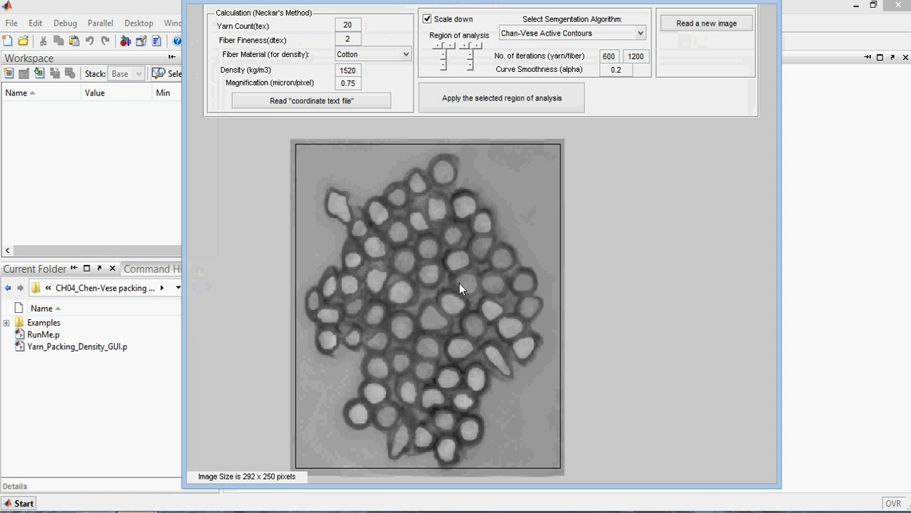
left_click_drag(428, 2, 429, 20)
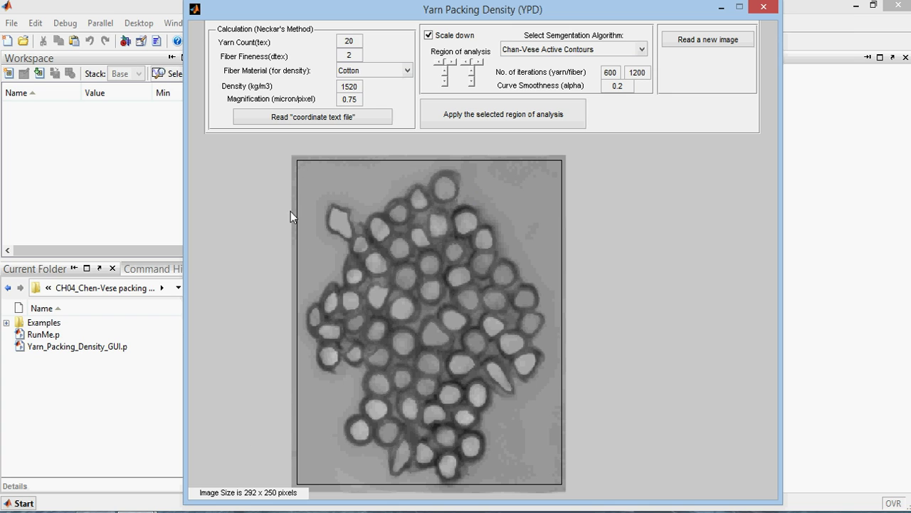
Step: Narrow the region of analysis slightly by bringing its right edge closer to the yarn cross-section
left_click(446, 64)
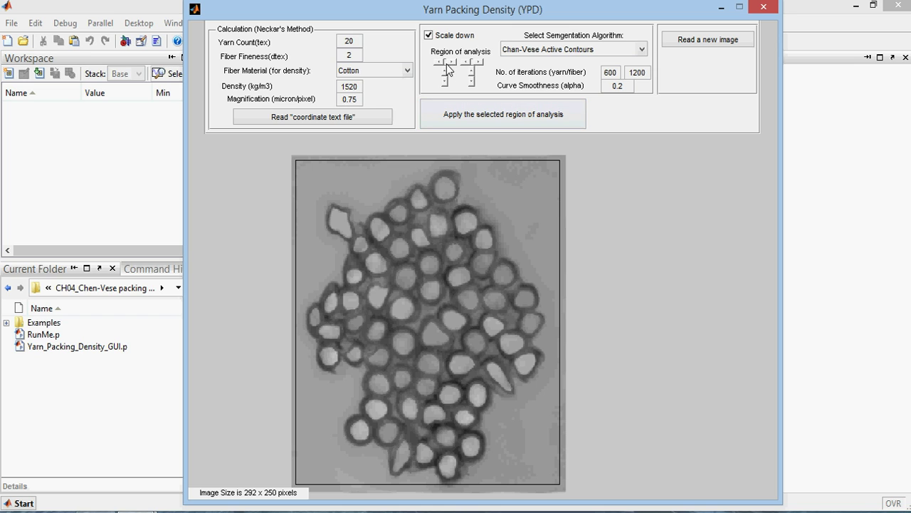
left_click(461, 64)
left_click(466, 63)
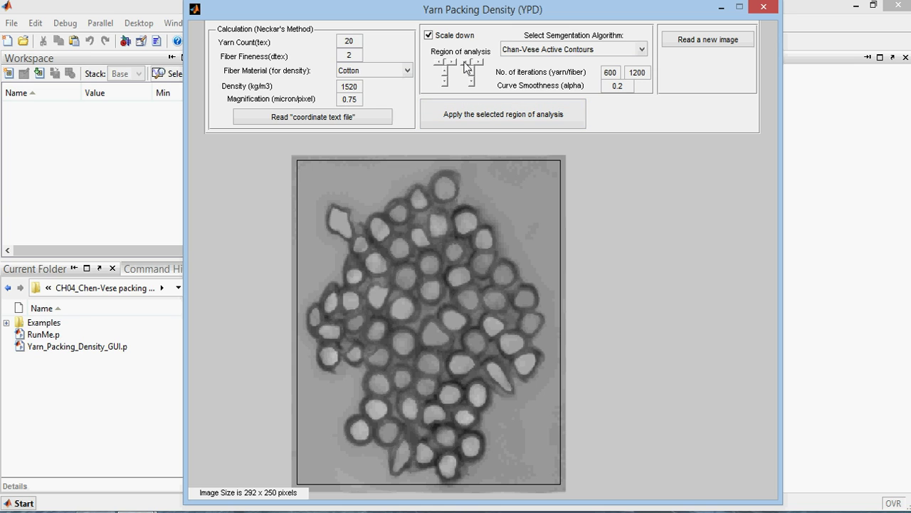
left_click(467, 63)
left_click(466, 63)
left_click(466, 64)
left_click(482, 64)
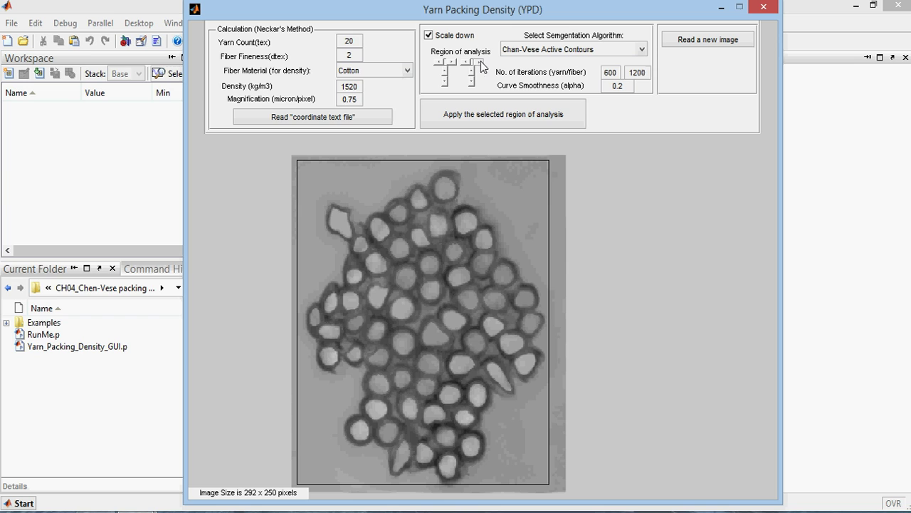
left_click(482, 63)
Step: Shift the region of analysis slightly downward over the yarn image
left_click(447, 111)
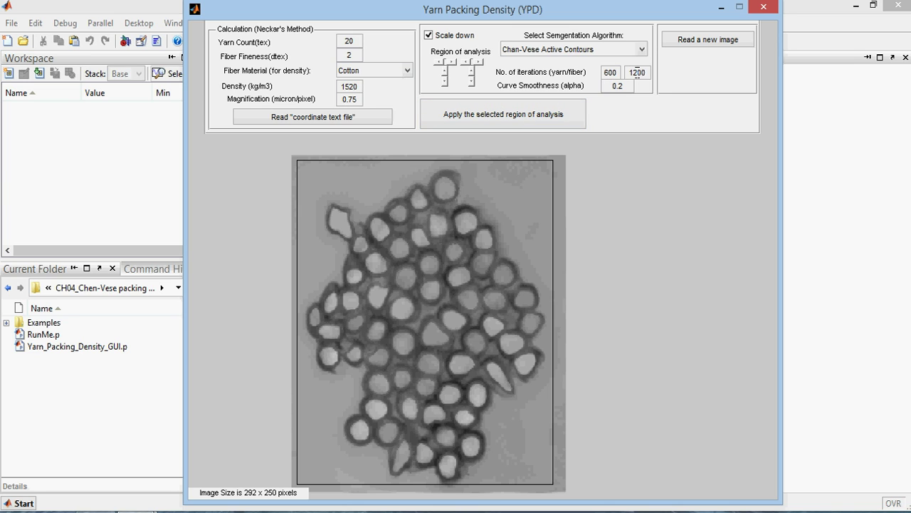
left_click(637, 73)
left_click(446, 84)
left_click(446, 84)
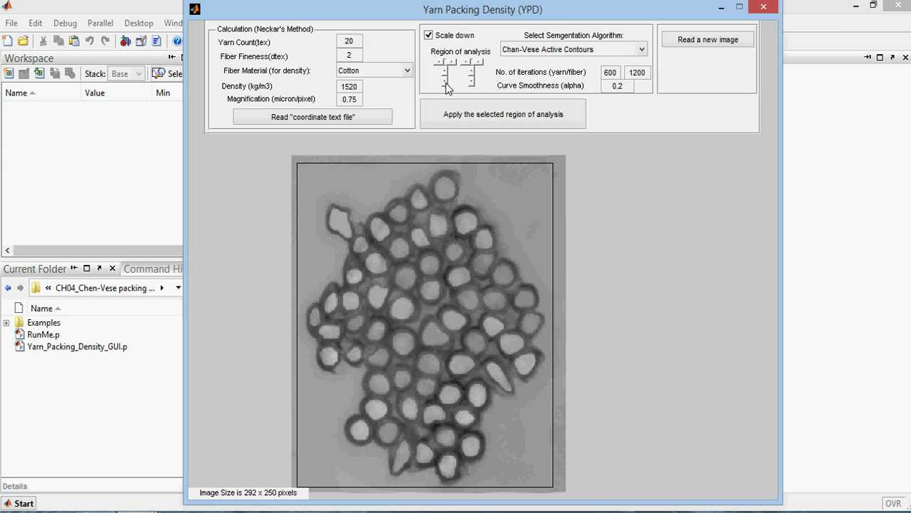
left_click(446, 84)
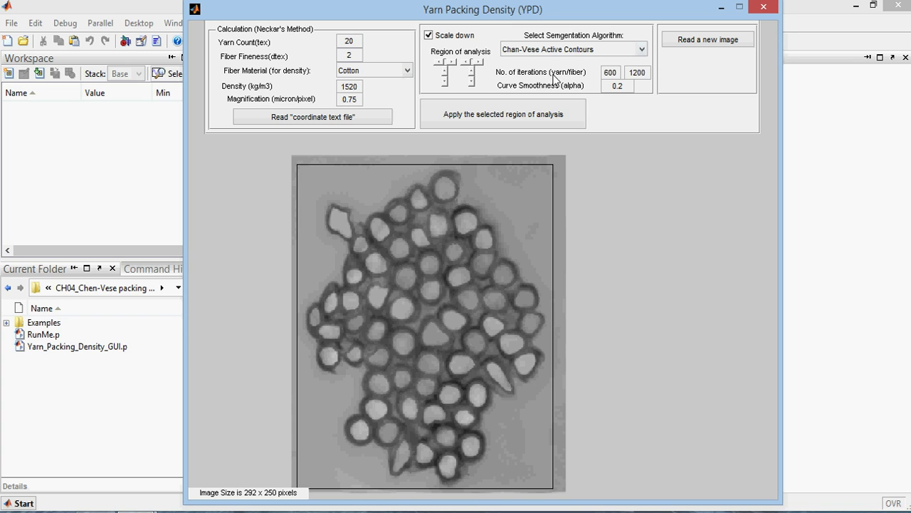
Step: Apply the selected region of analysis to run the Chan-Vese Active Contours segmentation on the yarn image
double_click(635, 73)
left_click(466, 121)
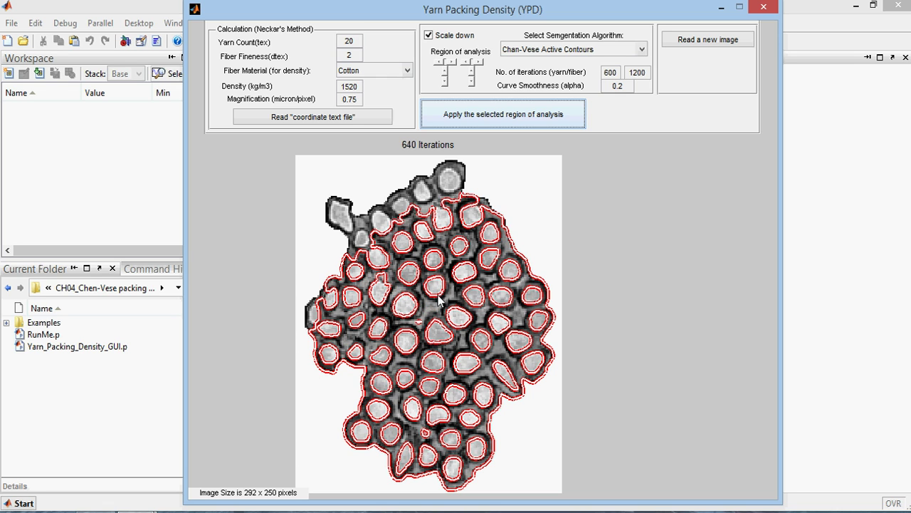
double_click(647, 71)
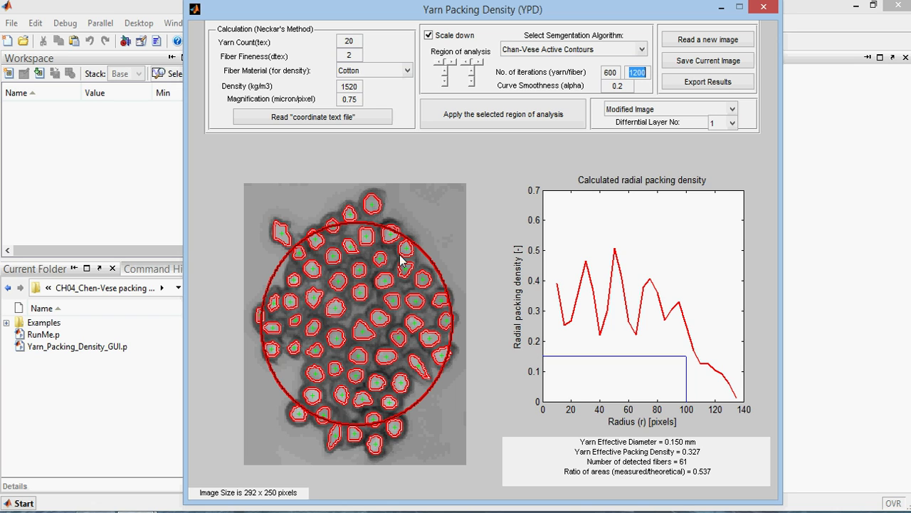
Step: Examine differential layers 6 and 12 in the image and the radial packing density plot, then return to layer 6
left_click(728, 125)
left_click(721, 205)
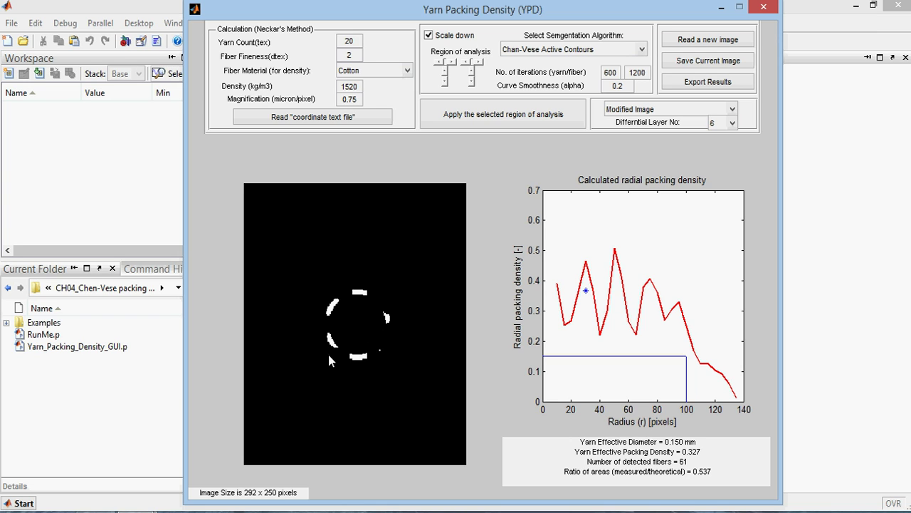
left_click(734, 124)
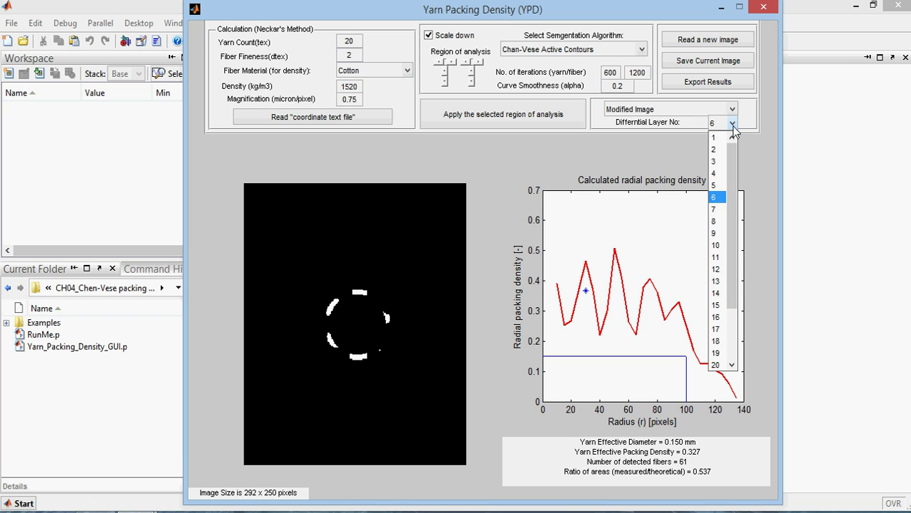
left_click(718, 274)
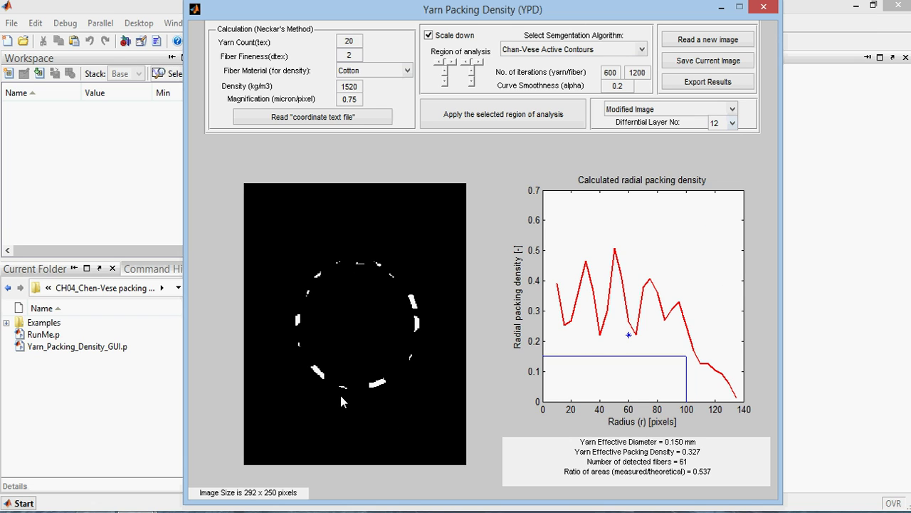
left_click(736, 126)
left_click(725, 208)
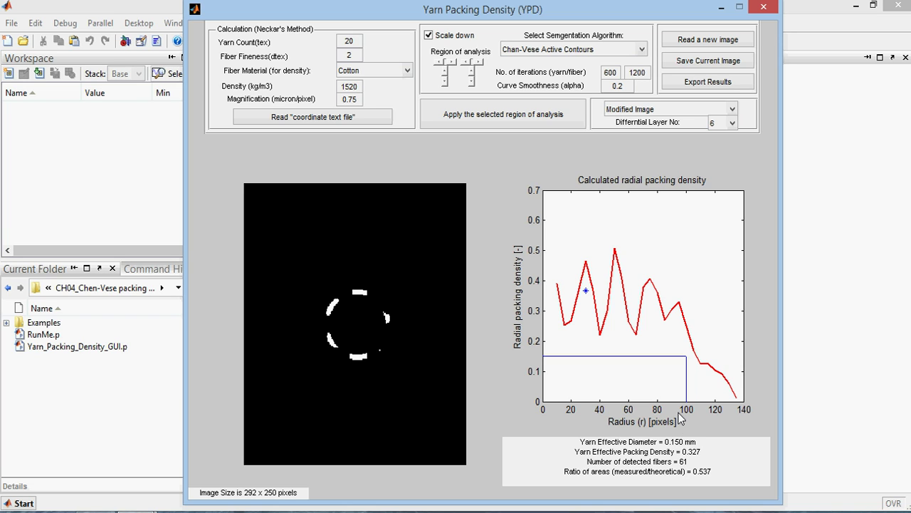
Step: Compare the Modified Image, Binary image, Overlay and Original Image views of the segmented yarn, ending on Modified Image
left_click(695, 116)
left_click(726, 123)
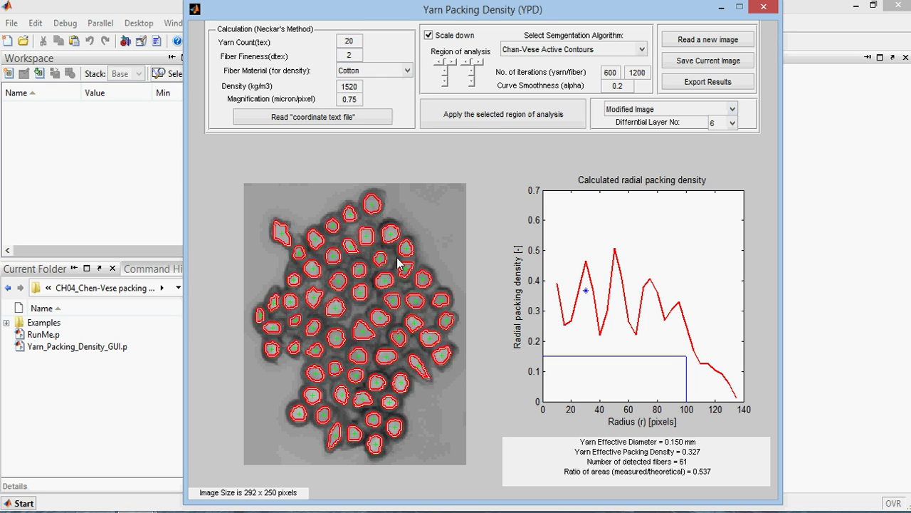
left_click(660, 112)
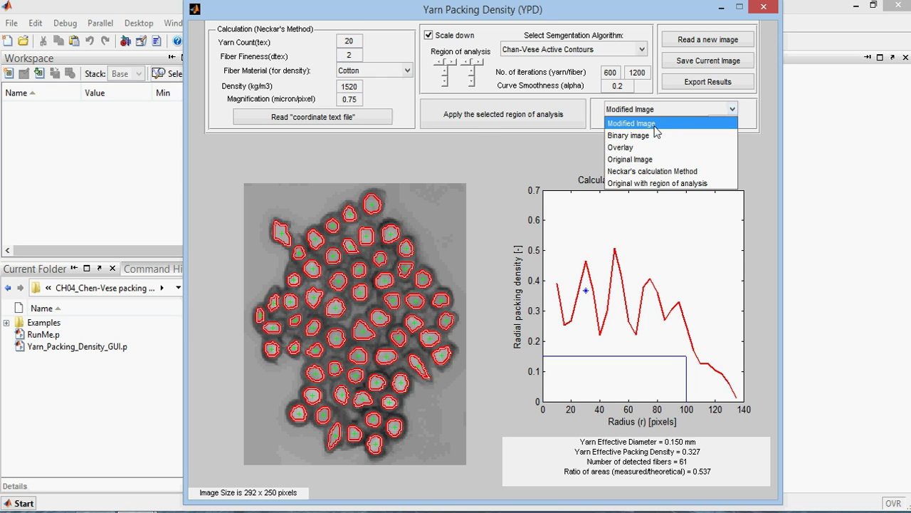
left_click(645, 136)
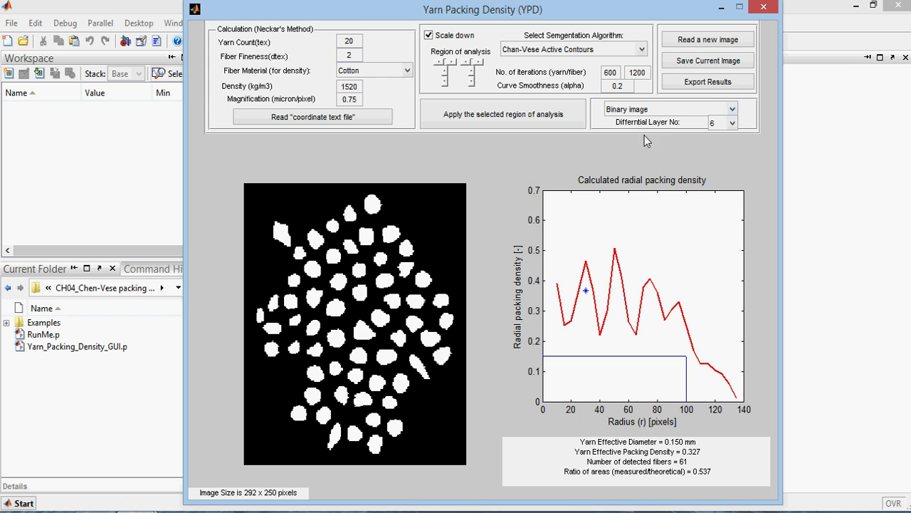
left_click(711, 112)
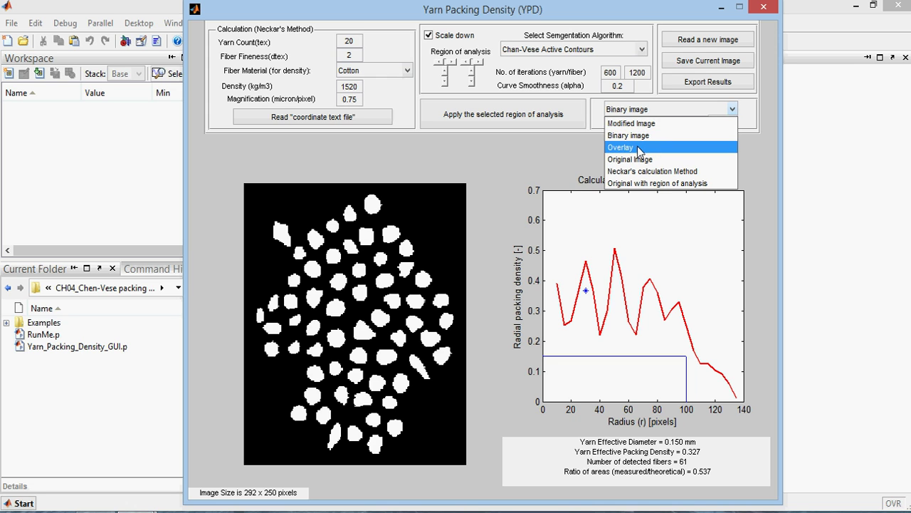
left_click(694, 148)
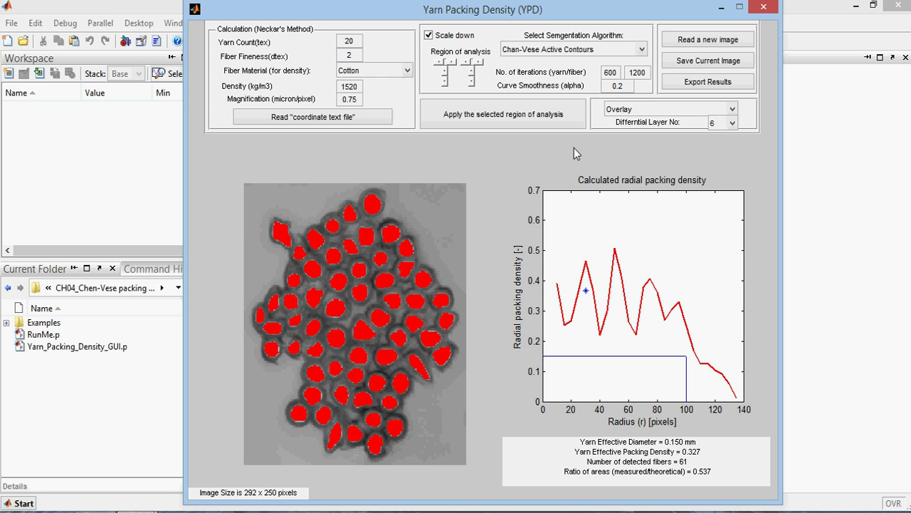
left_click(657, 115)
left_click(644, 155)
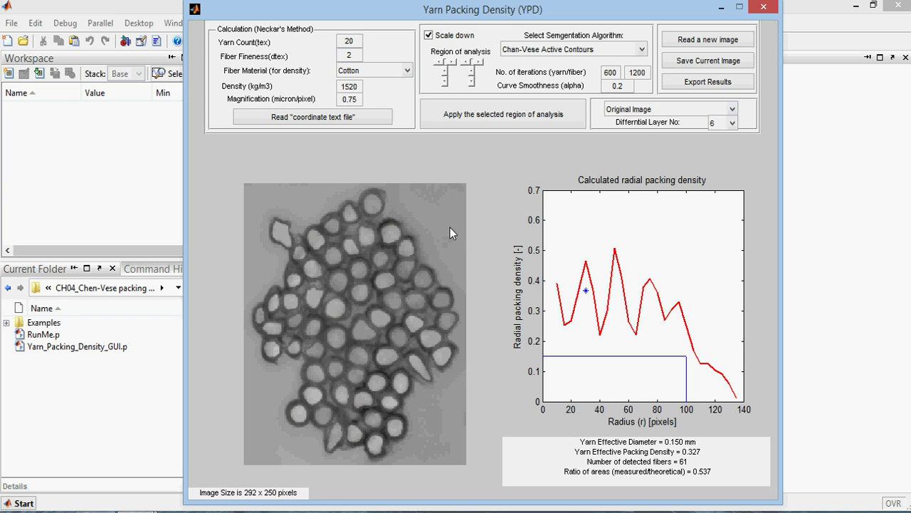
left_click(658, 111)
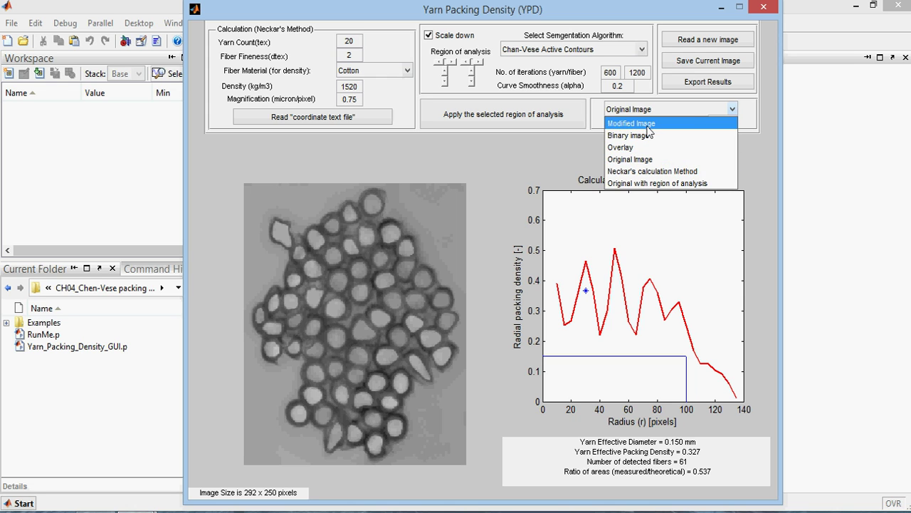
left_click(646, 119)
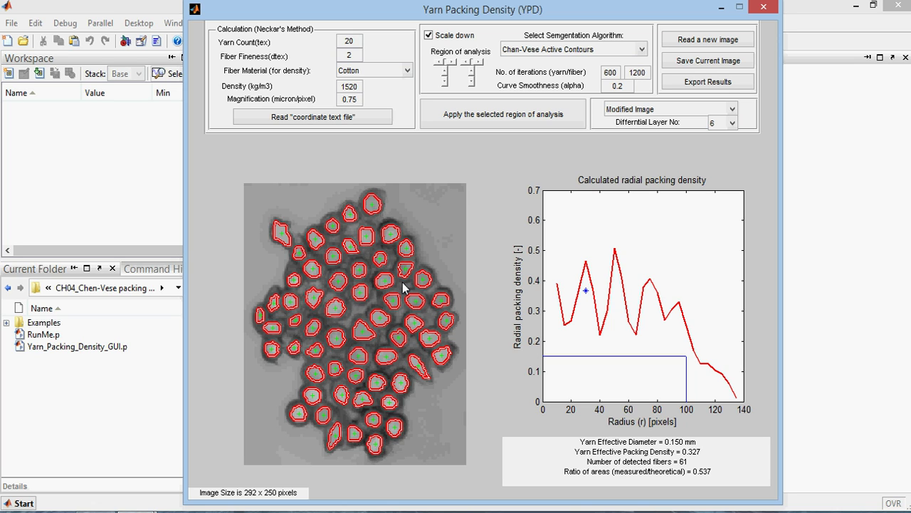
Step: Try Viscose, Wool, Polyester and Polyacrylonitrile as the fiber material for the Neckar's method density
left_click(732, 108)
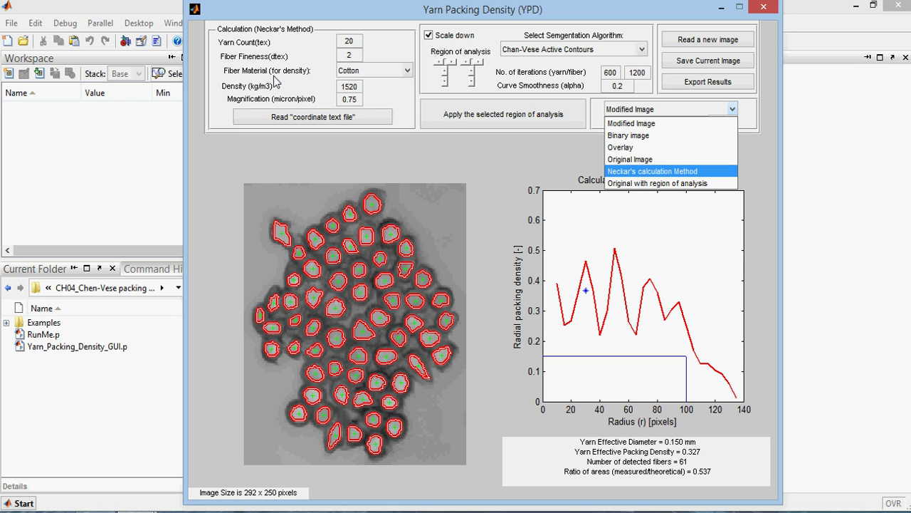
left_click(349, 44)
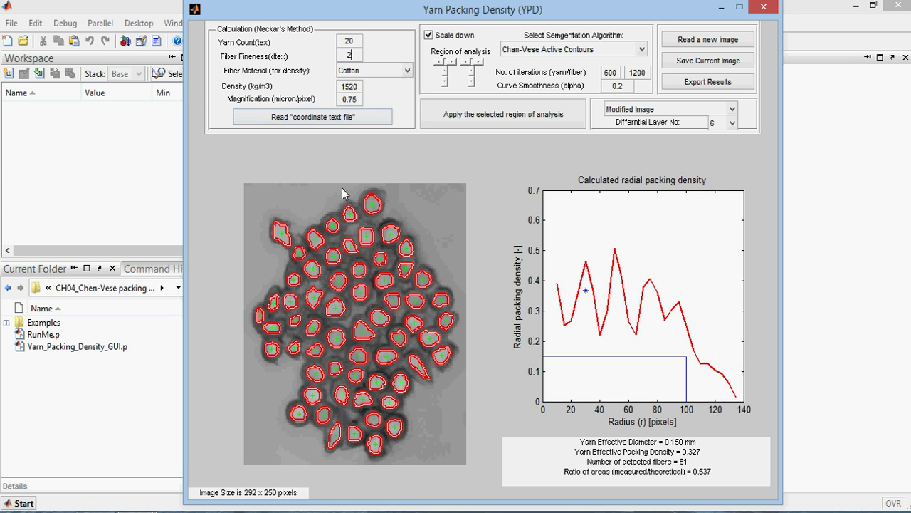
left_click(411, 70)
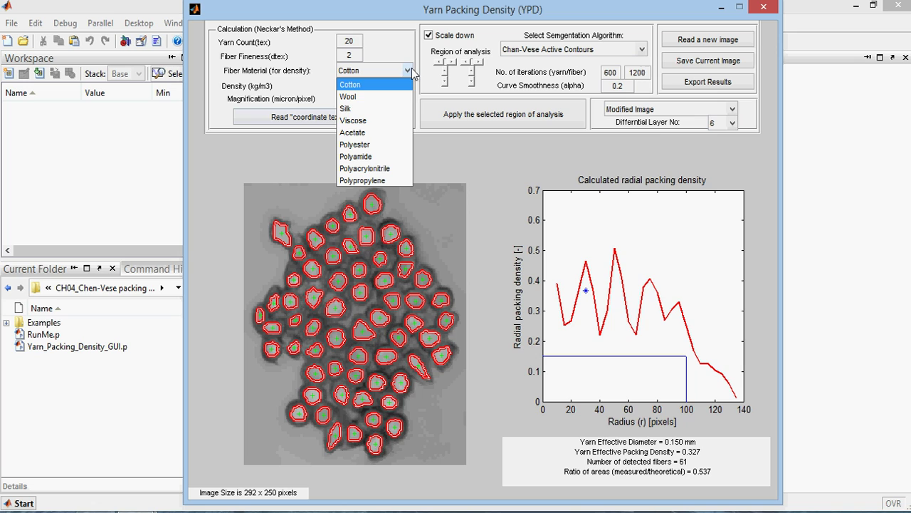
left_click(388, 121)
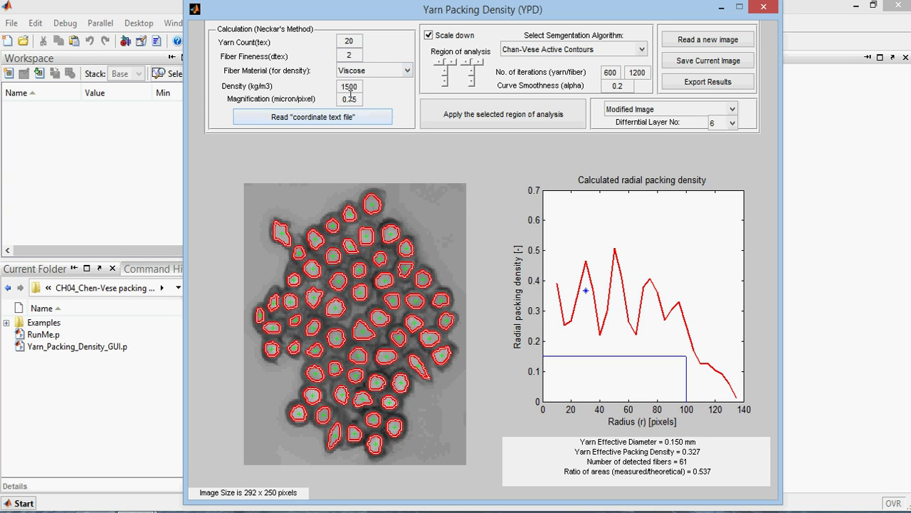
left_click(381, 76)
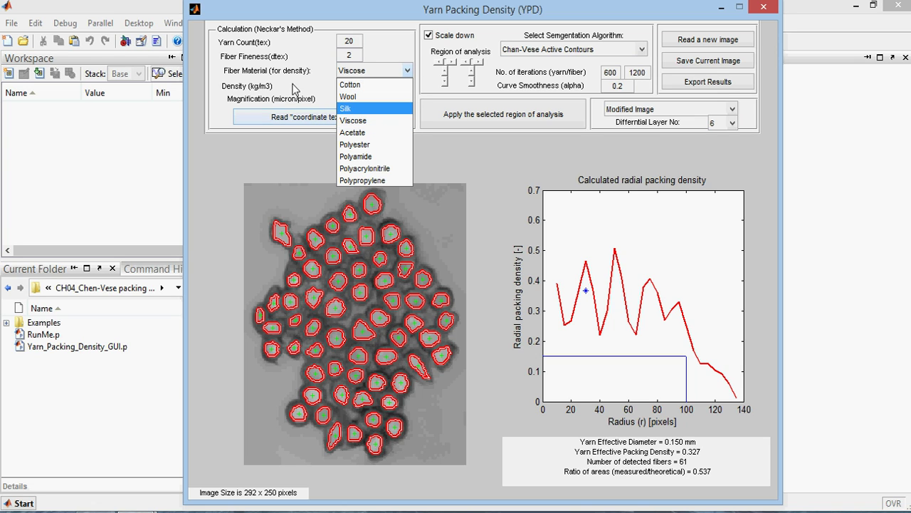
left_click(348, 96)
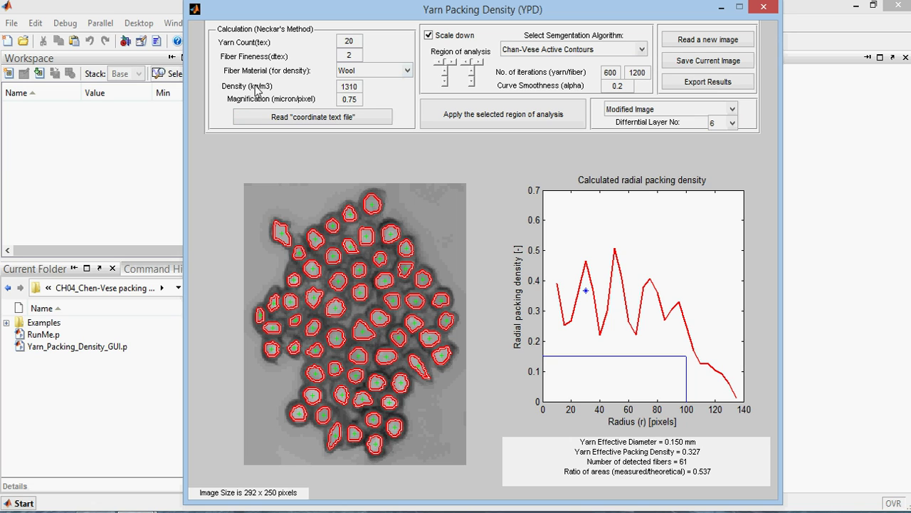
left_click(374, 71)
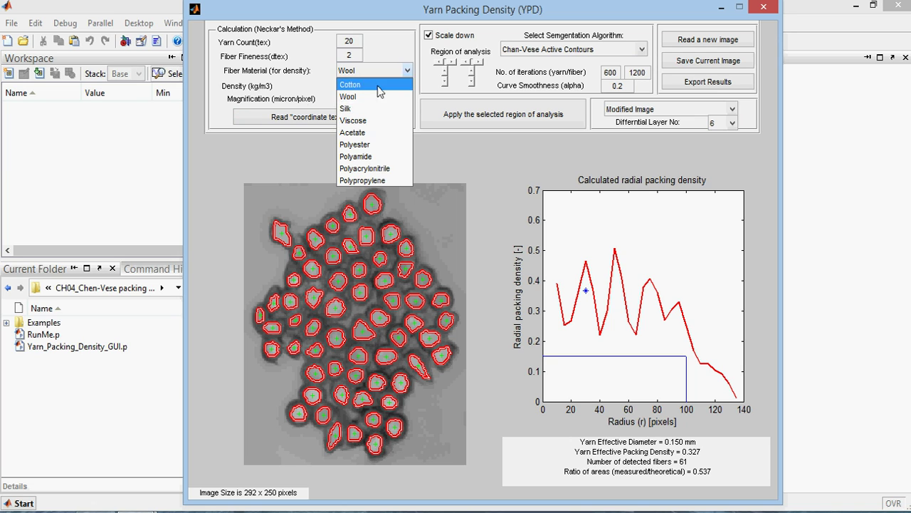
left_click(376, 146)
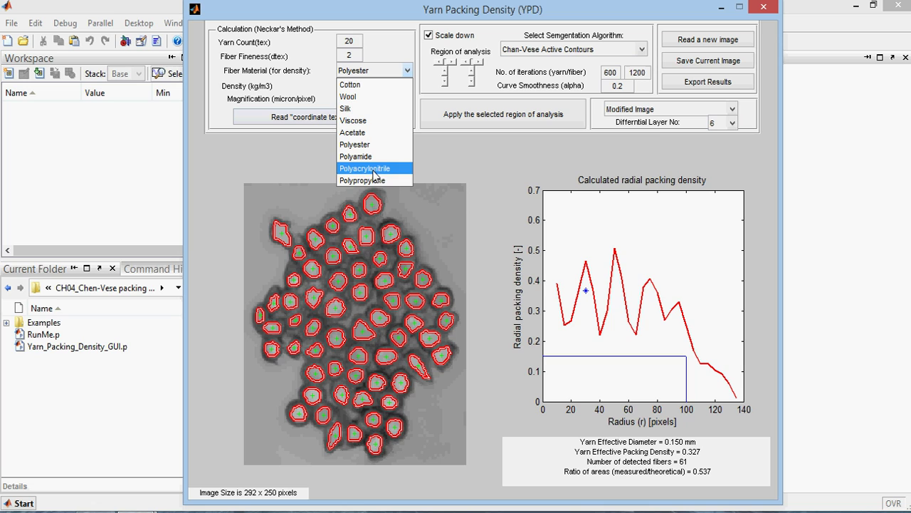
left_click(374, 171)
Step: Set the fiber material for the density calculation to Viscose
left_click(383, 71)
left_click(368, 123)
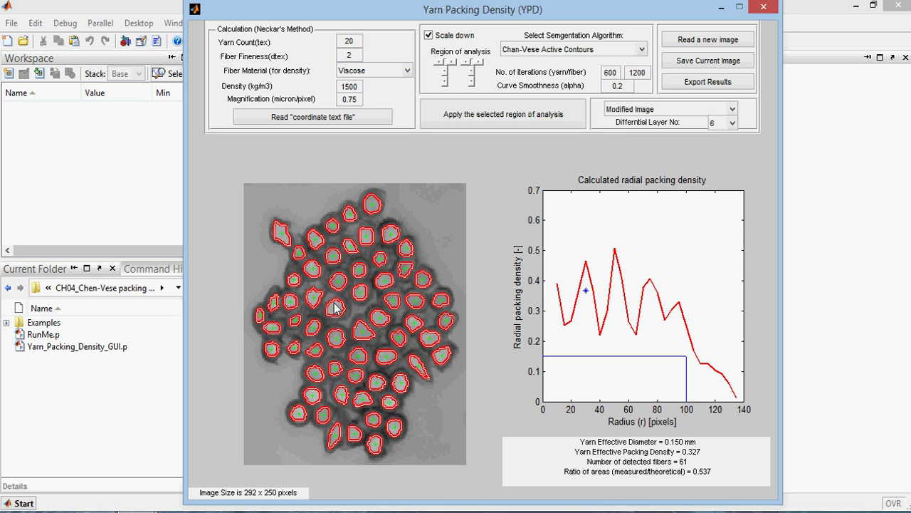
Step: Calculate the yarn's packing density with Neckar's calculation Method and review its Binary image and Modified Image views
left_click(682, 111)
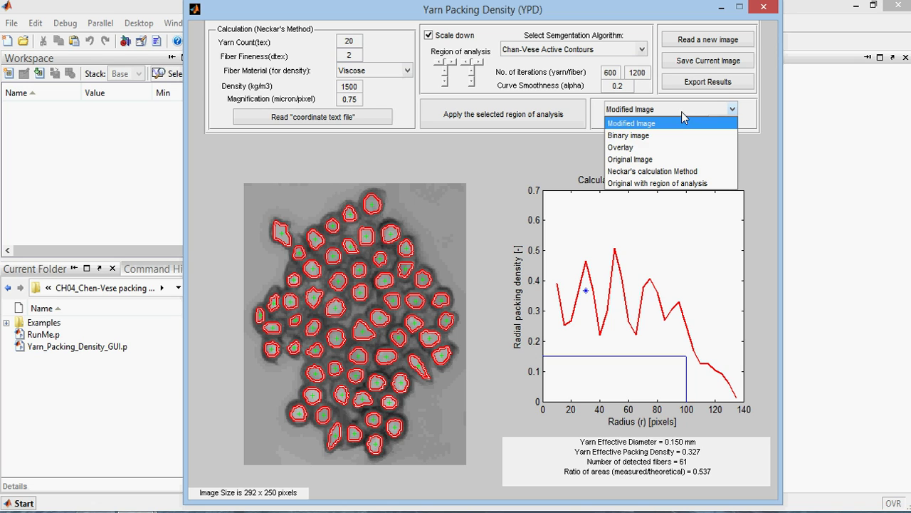
left_click(630, 174)
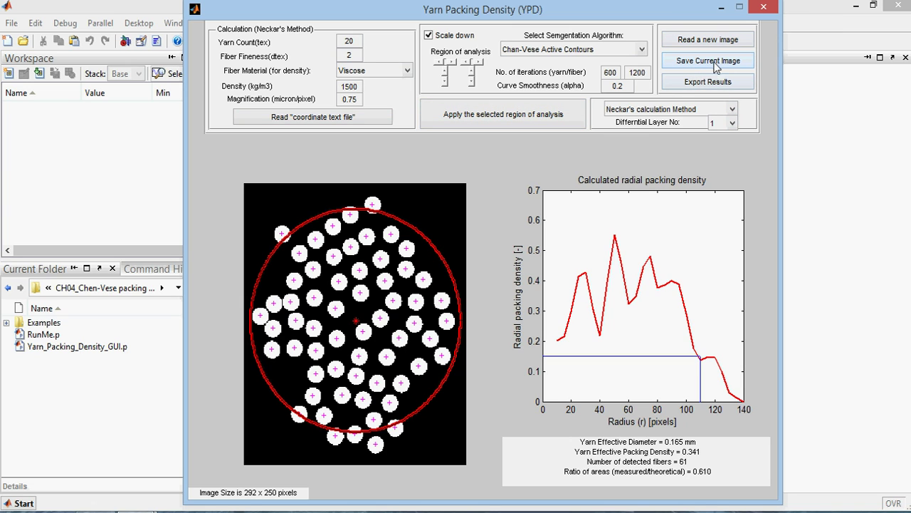
left_click(709, 110)
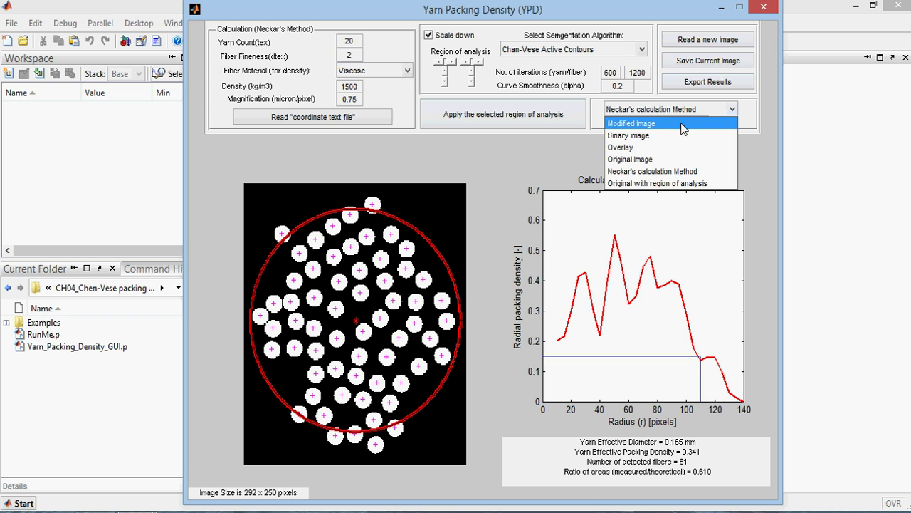
left_click(649, 135)
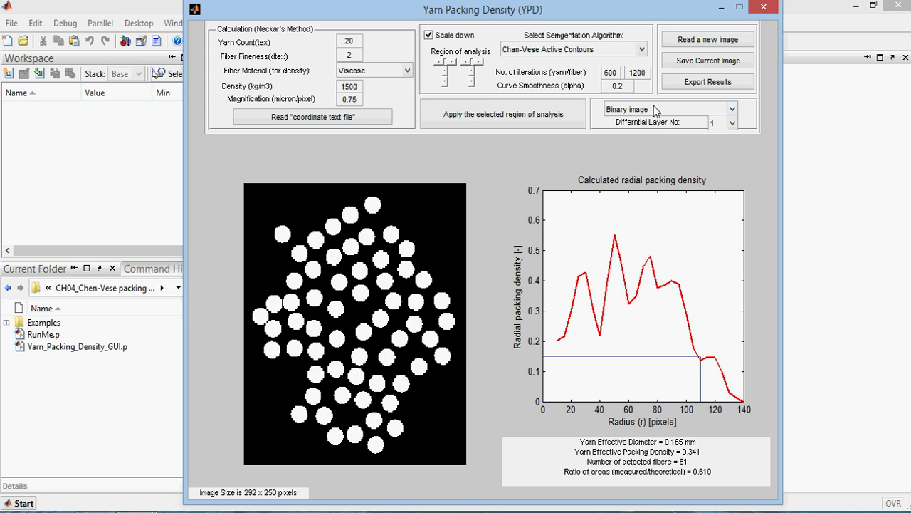
left_click(655, 110)
left_click(630, 123)
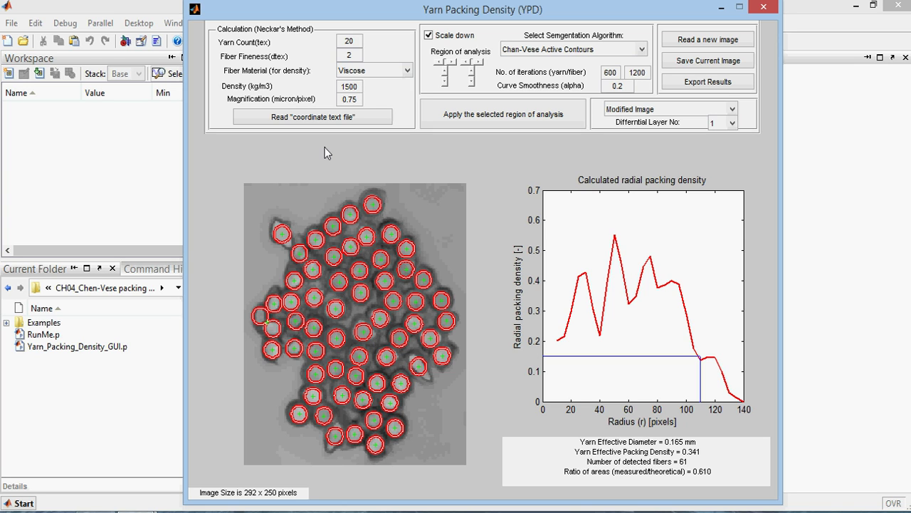
Step: Load the fiber coordinate text file 01 from the Examples folder for the packing density calculation
left_click(295, 121)
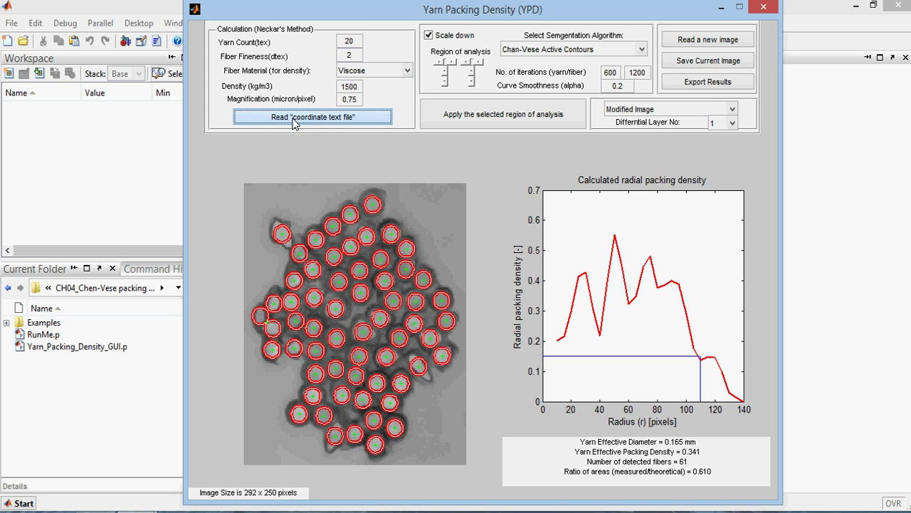
double_click(295, 93)
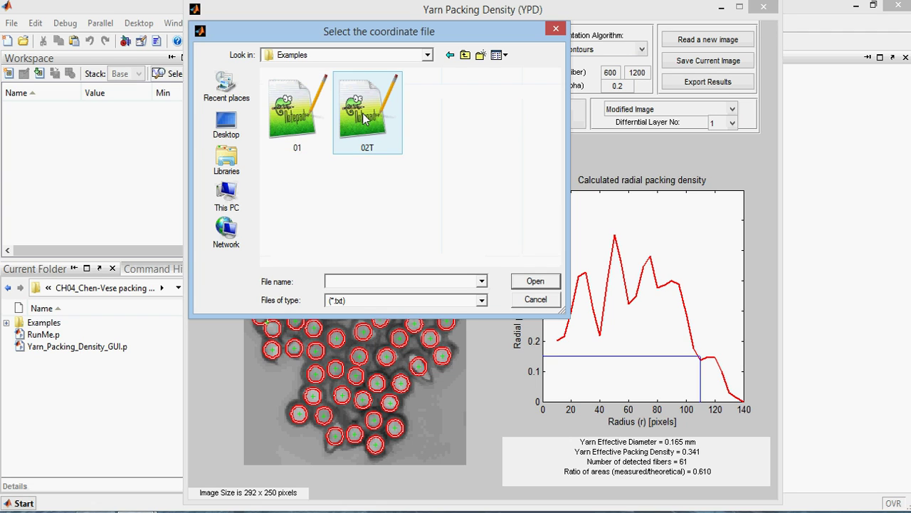
left_click(316, 118)
left_click(536, 281)
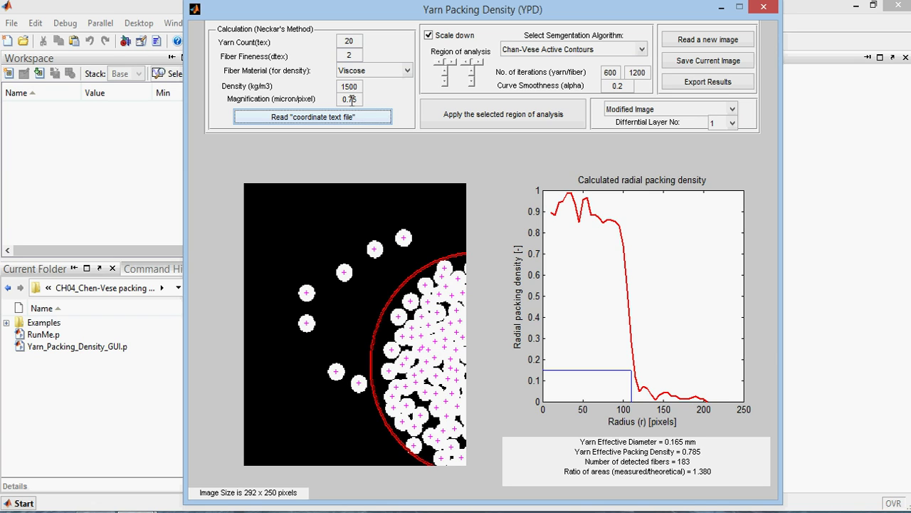
Step: Set the magnification to 0.8 micron/pixel and recalculate the packing density with Neckar's calculation Method
left_click_drag(348, 99, 356, 100)
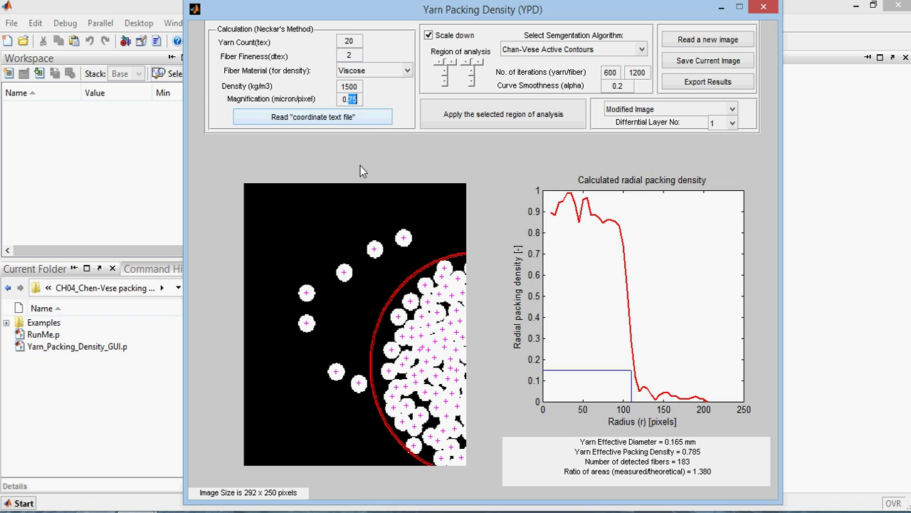
type("8")
left_click(650, 112)
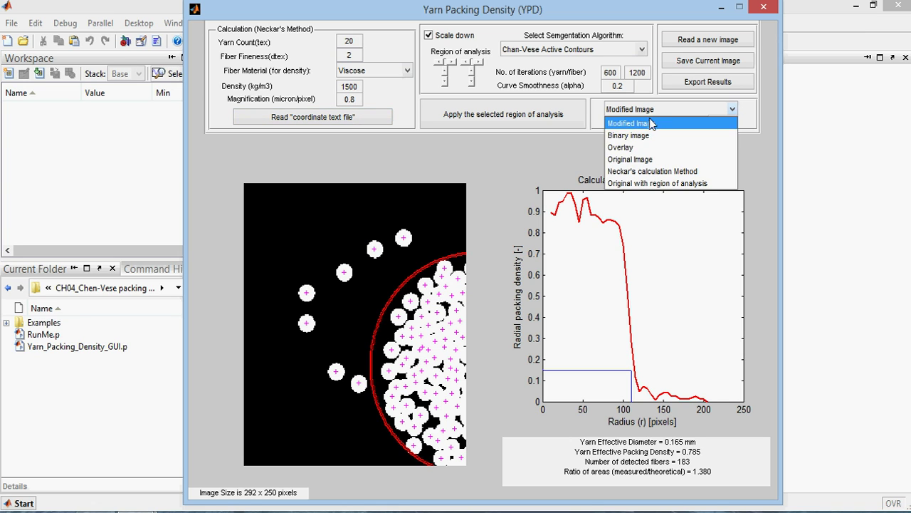
left_click(656, 172)
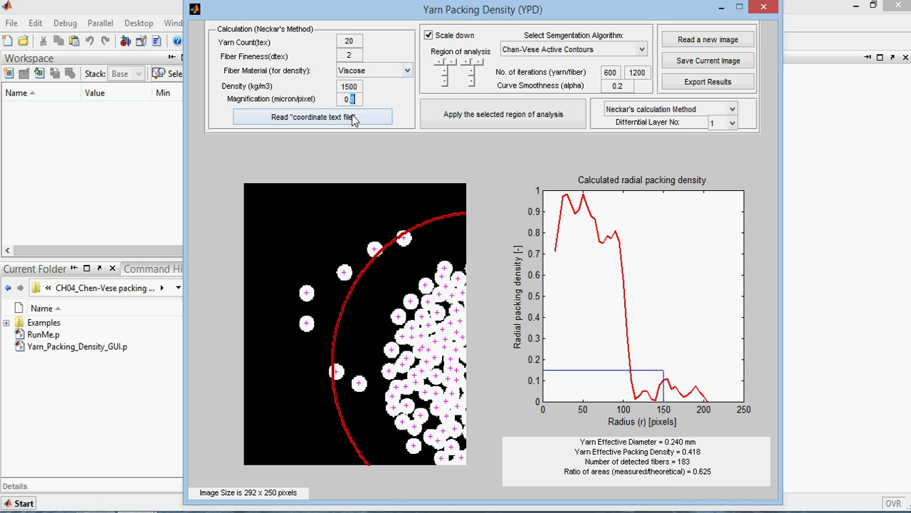
left_click(371, 75)
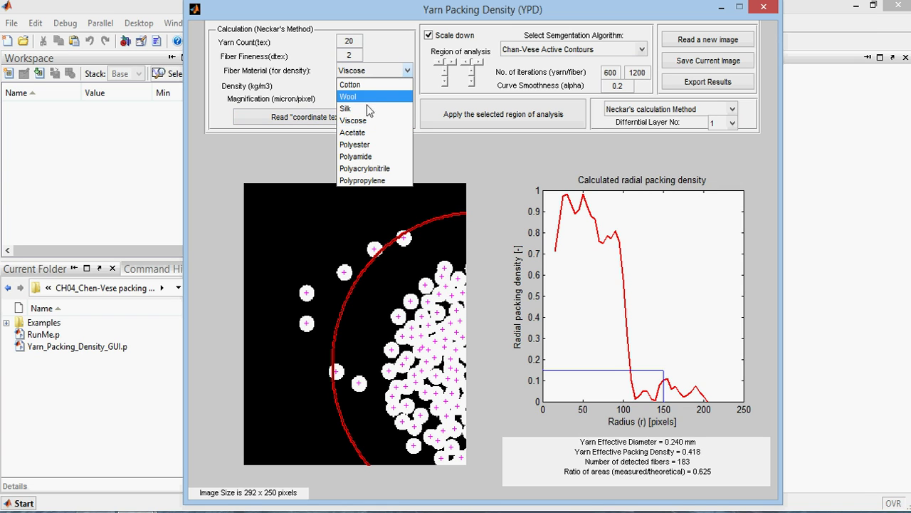
left_click(444, 163)
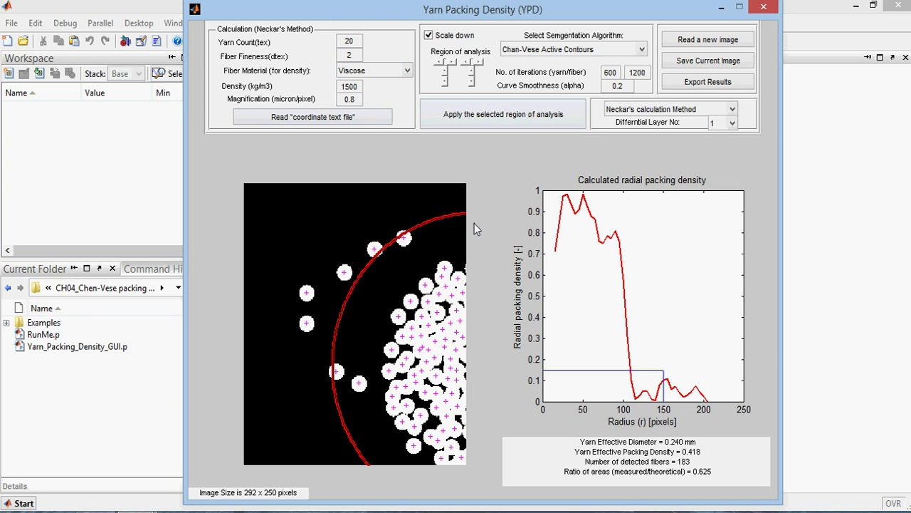
Step: Read the yarn image 02-c from the Examples folder as the new image for analysis
left_click(699, 43)
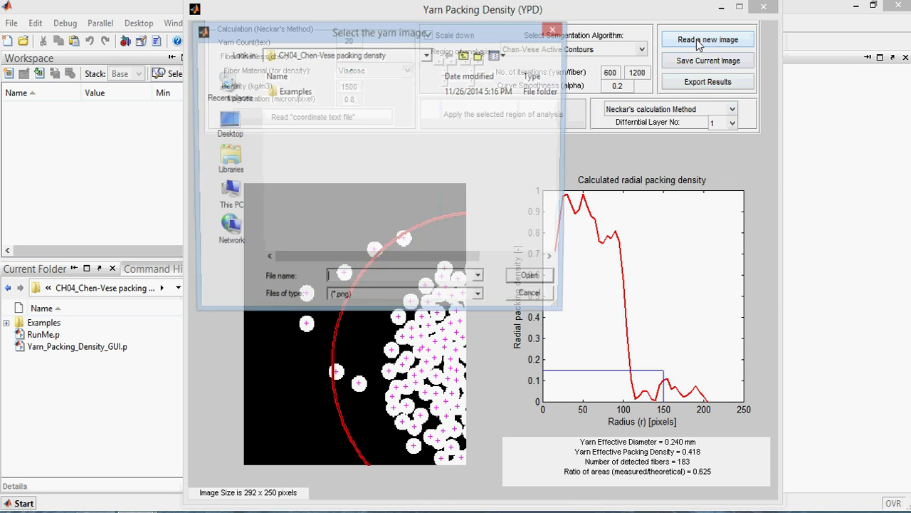
double_click(294, 98)
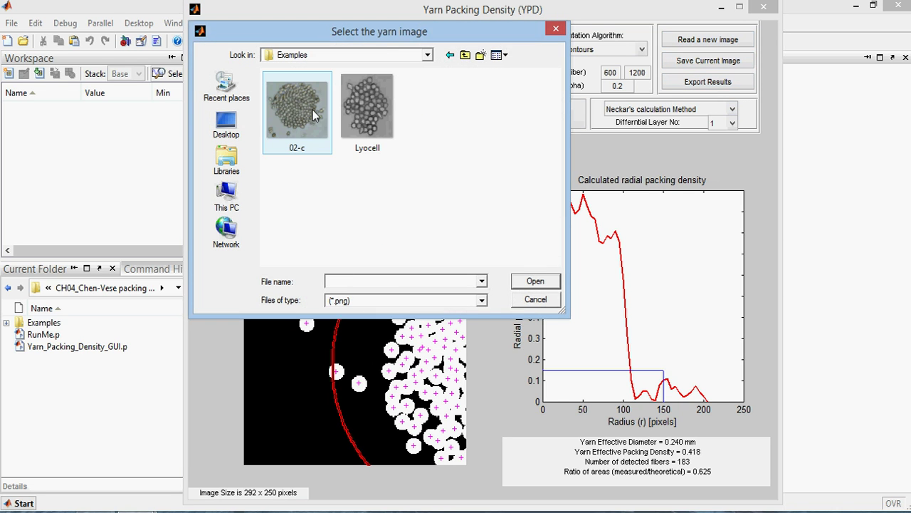
left_click(296, 103)
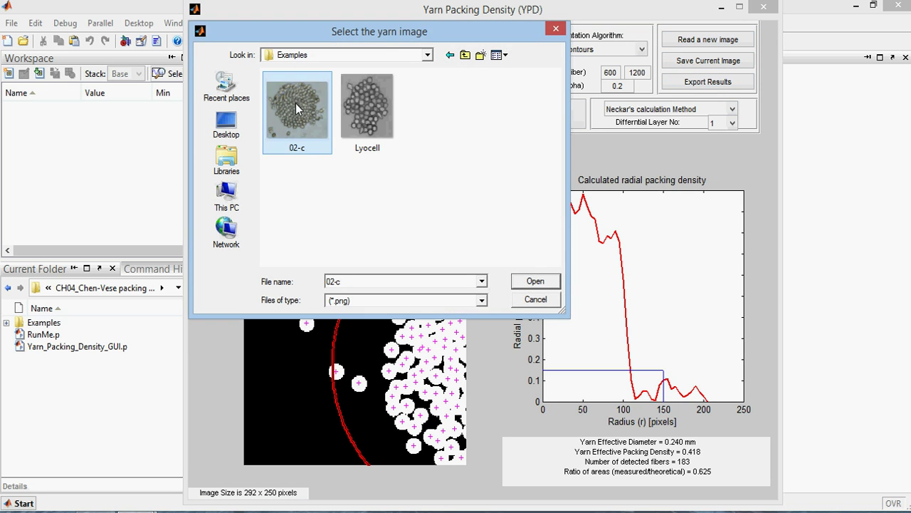
left_click(530, 283)
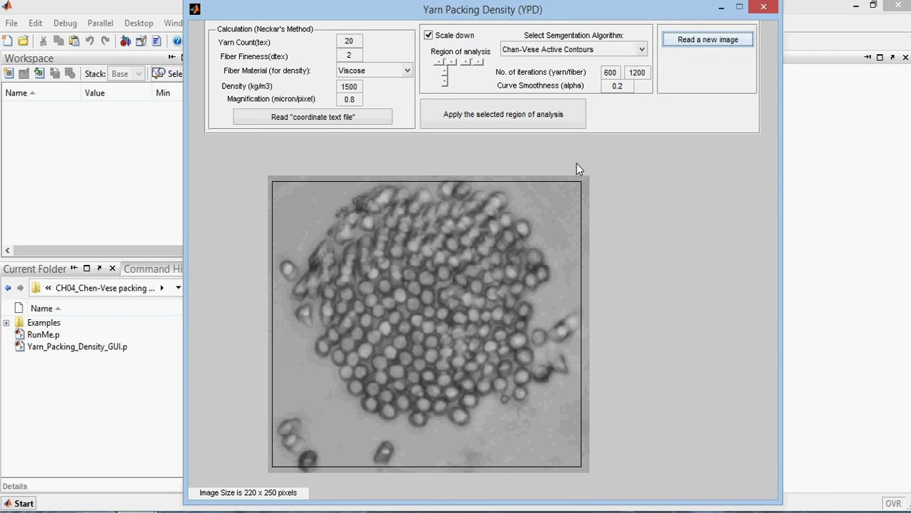